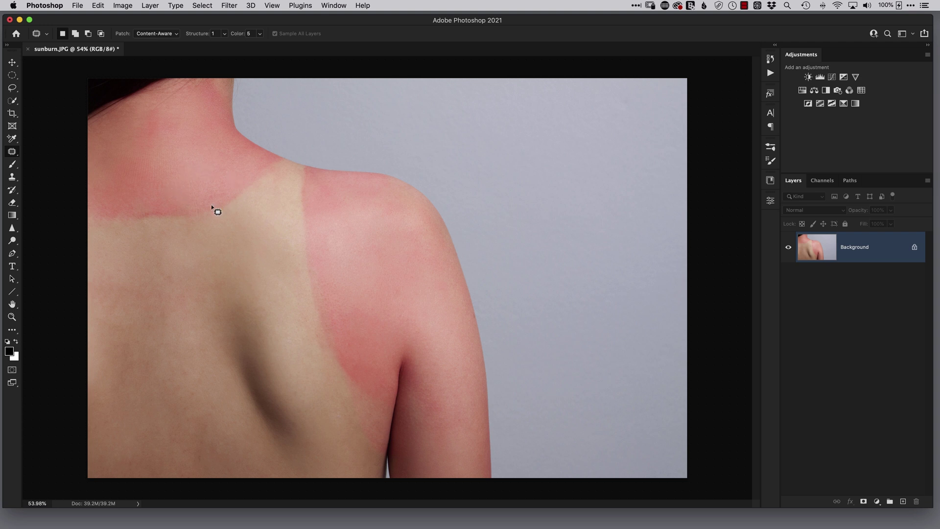
Add a Hue/Saturation adjustment layer above Background and set it to edit the Reds.
{"action": "key", "text": "v"}
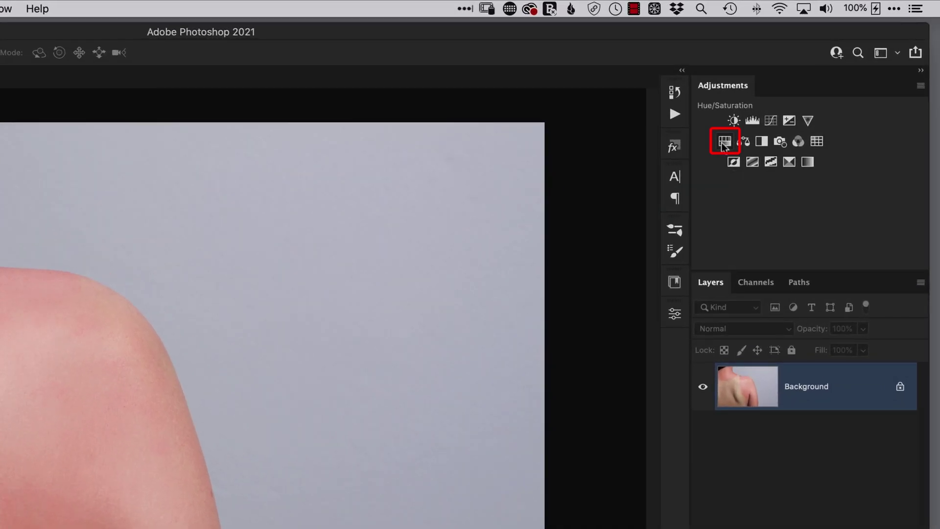
{"action": "left_click", "coordinate": [725, 142]}
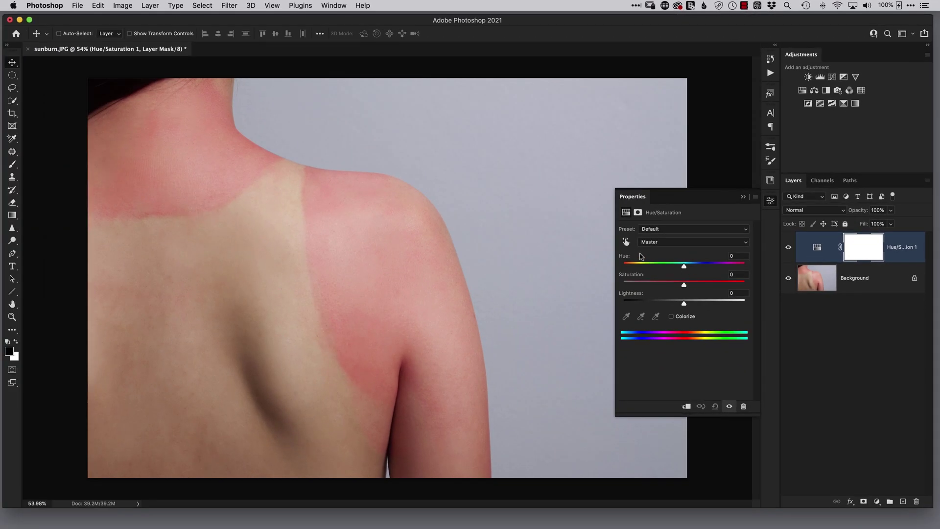
{"action": "left_click", "coordinate": [650, 245]}
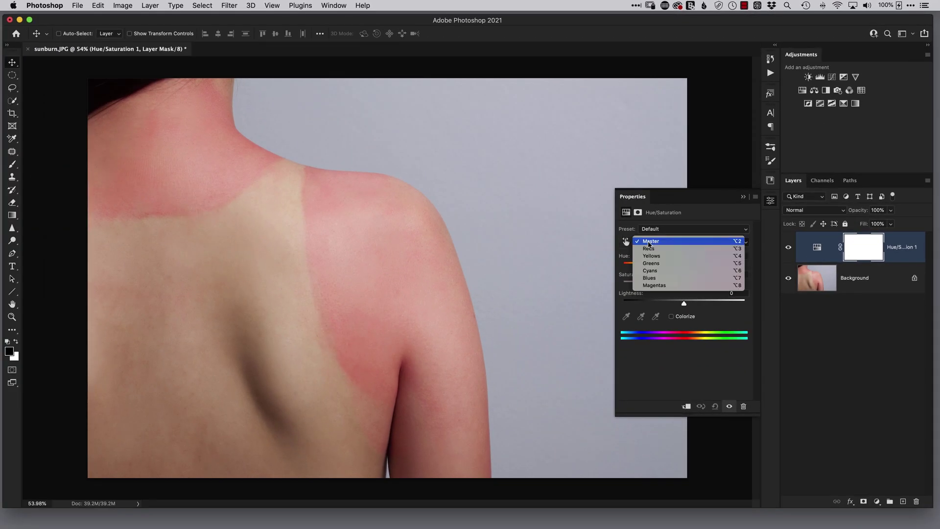
{"action": "left_click", "coordinate": [652, 250]}
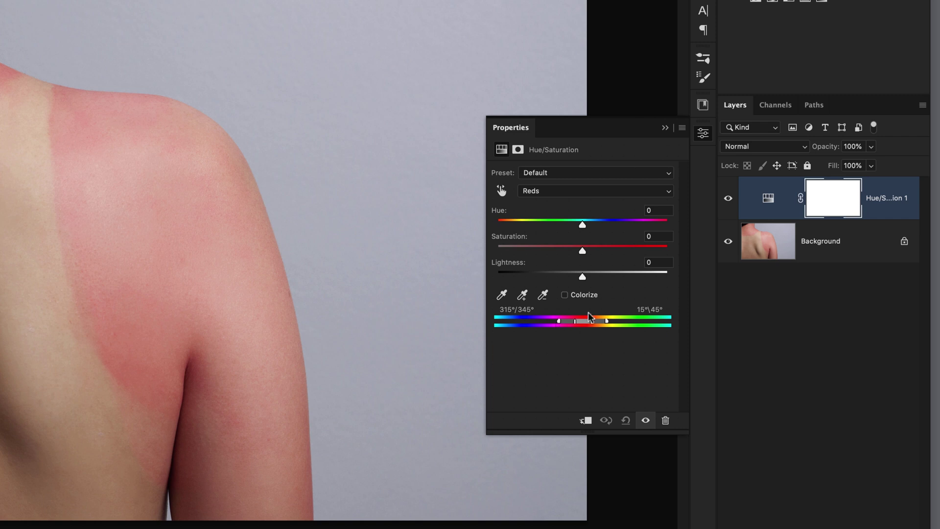
Widen the Reds range by sampling three sunburned spots, reaching 358°/4° to 44°\50°.
{"action": "left_click_drag", "start_coordinate": [556, 324], "coordinate": [608, 327]}
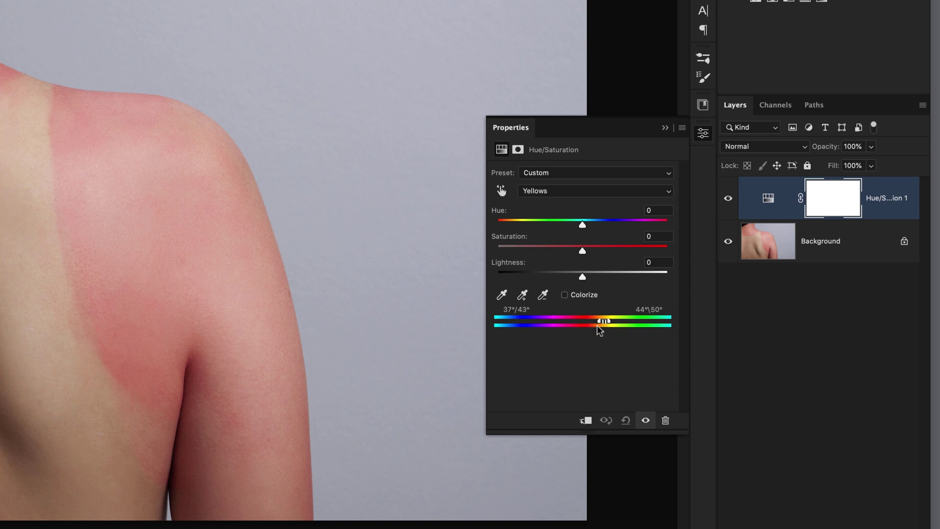
{"action": "left_click", "coordinate": [522, 295]}
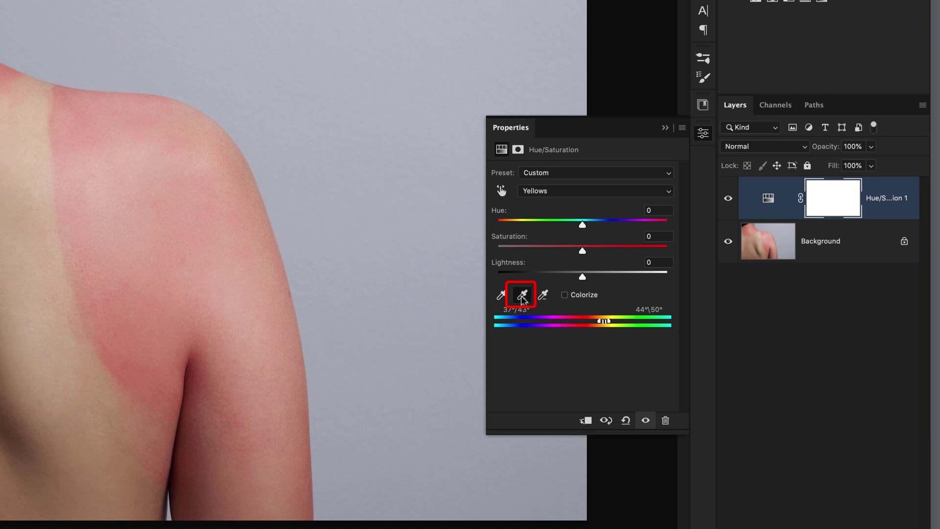
{"action": "left_click", "coordinate": [280, 410]}
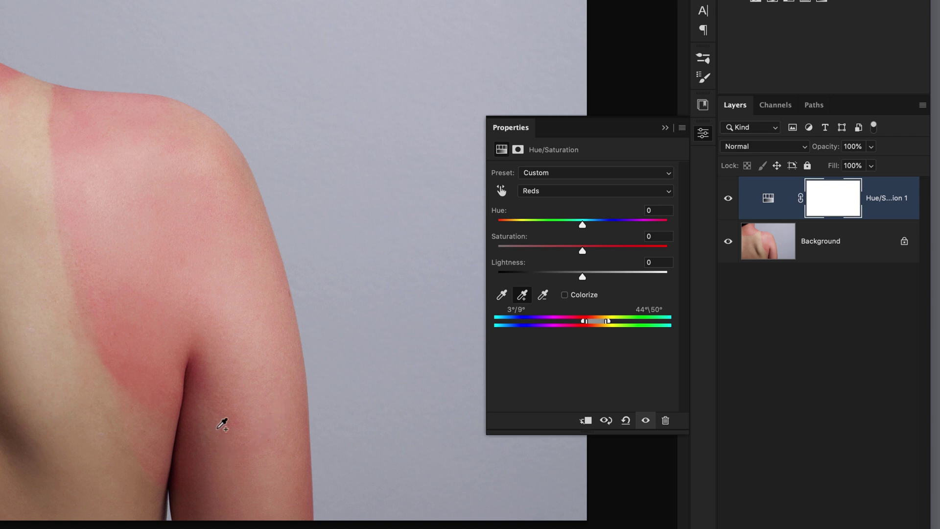
{"action": "left_click", "coordinate": [172, 316]}
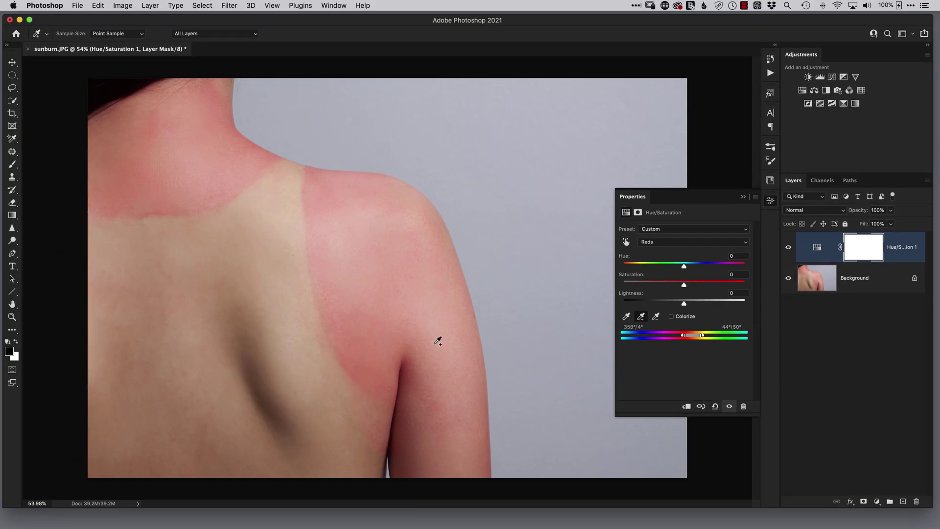
{"action": "left_click", "coordinate": [471, 429]}
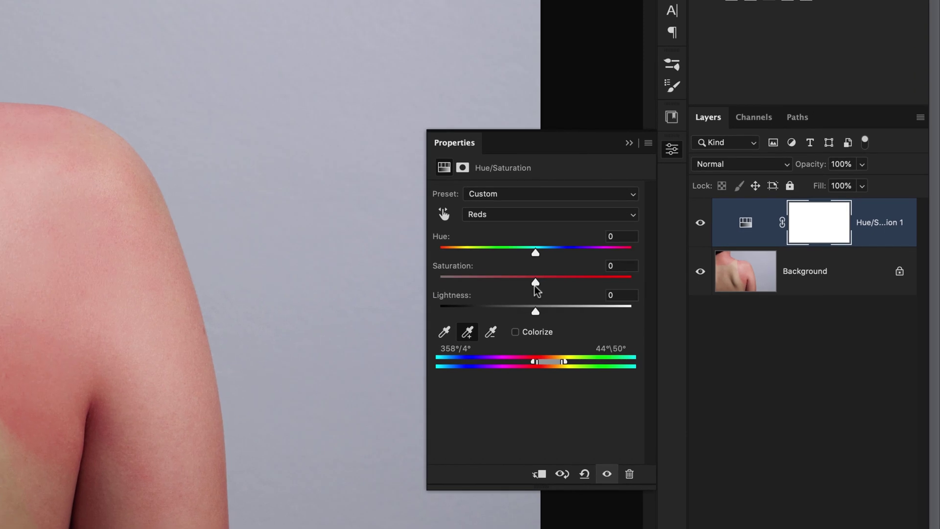
Raise Reds saturation to +100 and shift the range to 330°/336°–16°\22° over the burn.
{"action": "left_click_drag", "start_coordinate": [684, 286], "coordinate": [683, 285]}
{"action": "left_click_drag", "start_coordinate": [534, 283], "coordinate": [653, 289]}
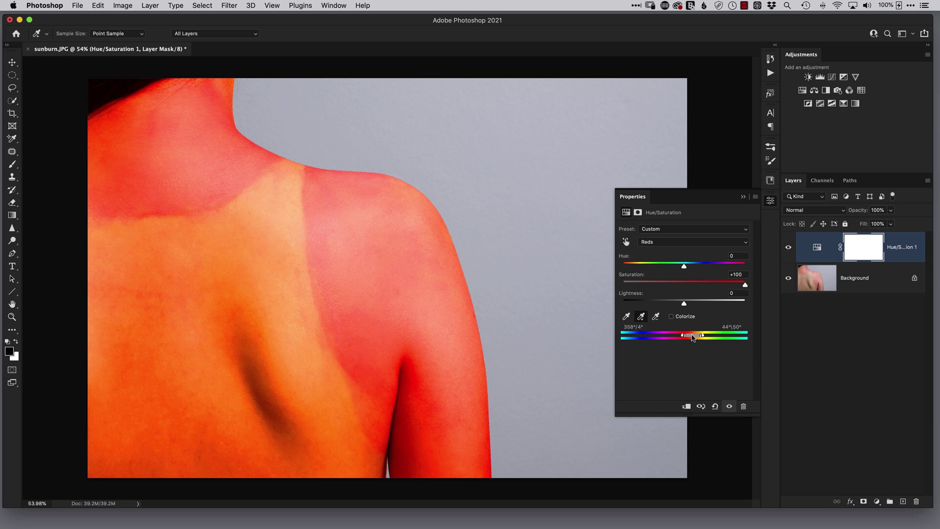
{"action": "mouse_move", "coordinate": [691, 338]}
{"action": "left_mouse_down"}
{"action": "mouse_move", "coordinate": [699, 338]}
{"action": "mouse_move", "coordinate": [684, 338]}
{"action": "left_mouse_up"}
{"action": "left_click", "coordinate": [741, 274]}
Reset Saturation to 0, then lower the burned reds' Saturation to -20 alongside Hue +14.
{"action": "type", "text": "0"}
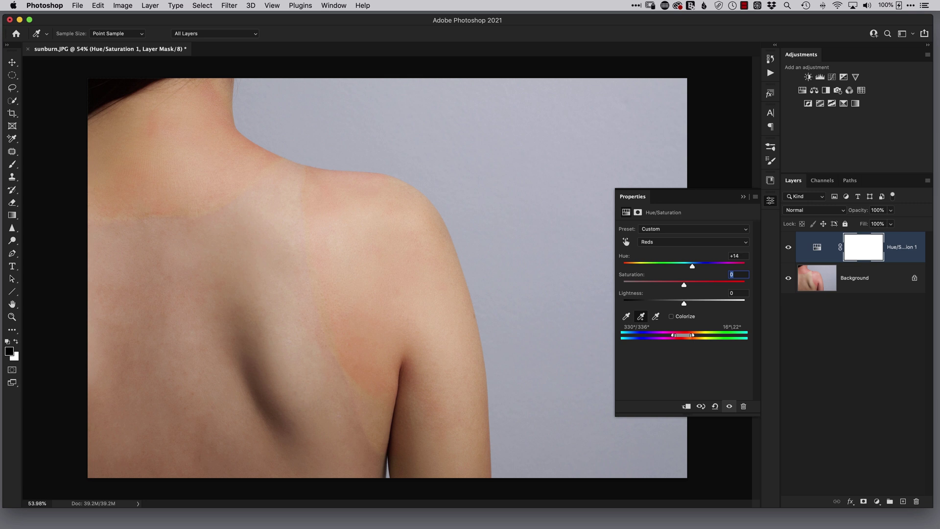
{"action": "key", "text": "Down"}
{"action": "key", "text": "Down"}
{"action": "key", "text": "Down"}
{"action": "key", "text": "Down"}
{"action": "key", "text": "Down"}
{"action": "key", "text": "Down"}
{"action": "key", "text": "Down"}
{"action": "key", "text": "Down"}
{"action": "key", "text": "Down"}
{"action": "key", "text": "Down"}
{"action": "key", "text": "Down"}
{"action": "key", "text": "Down"}
{"action": "key", "text": "Down"}
{"action": "key", "text": "Down"}
{"action": "key", "text": "Down"}
{"action": "key", "text": "Down"}
{"action": "key", "text": "Down"}
{"action": "key", "text": "Down"}
{"action": "key", "text": "Down"}
{"action": "key", "text": "Down"}
Add an empty Layer 1 above the adjustment and select the Patch Tool.
{"action": "key", "text": "Escape"}
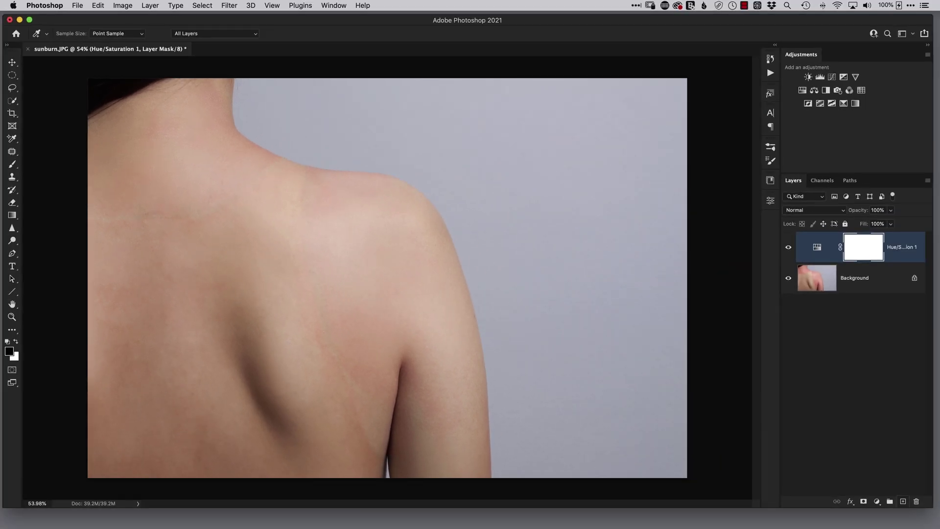
{"action": "left_click", "coordinate": [902, 501]}
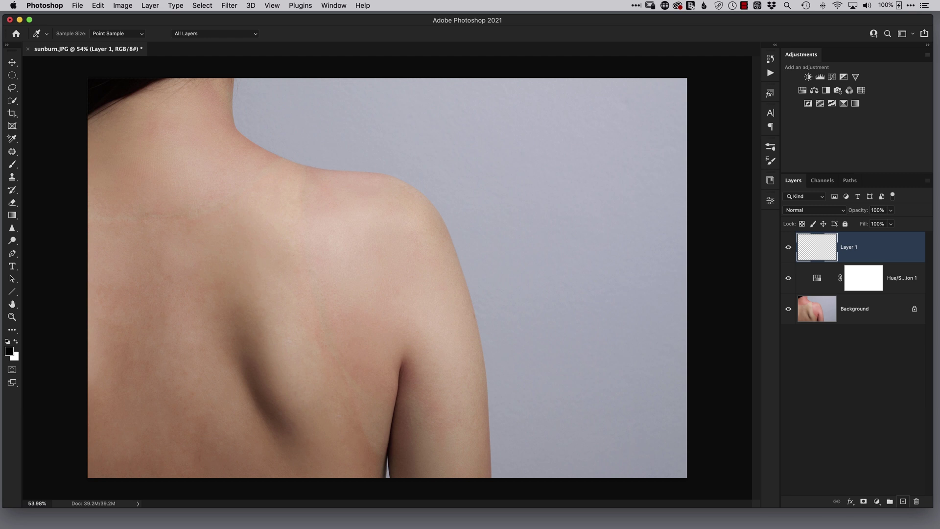
{"action": "key", "text": "j"}
{"action": "right_click", "coordinate": [13, 152]}
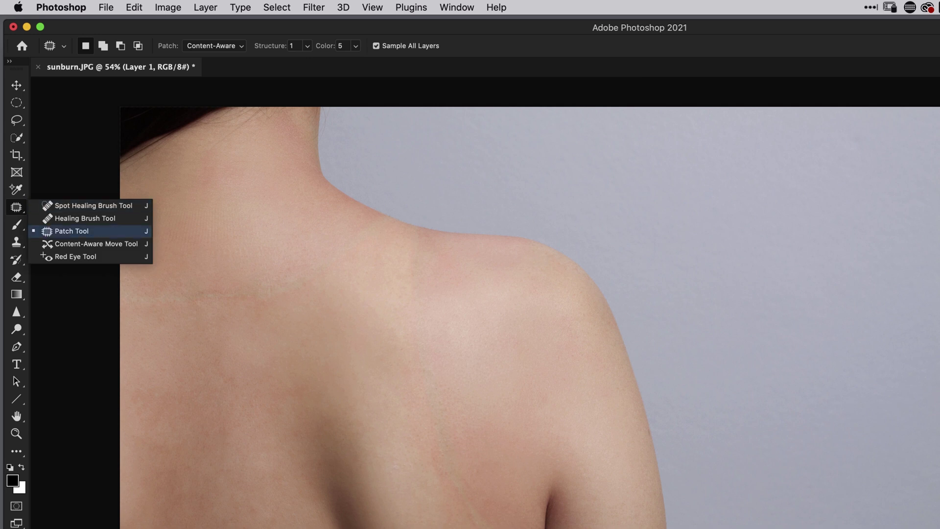
{"action": "left_click", "coordinate": [71, 231]}
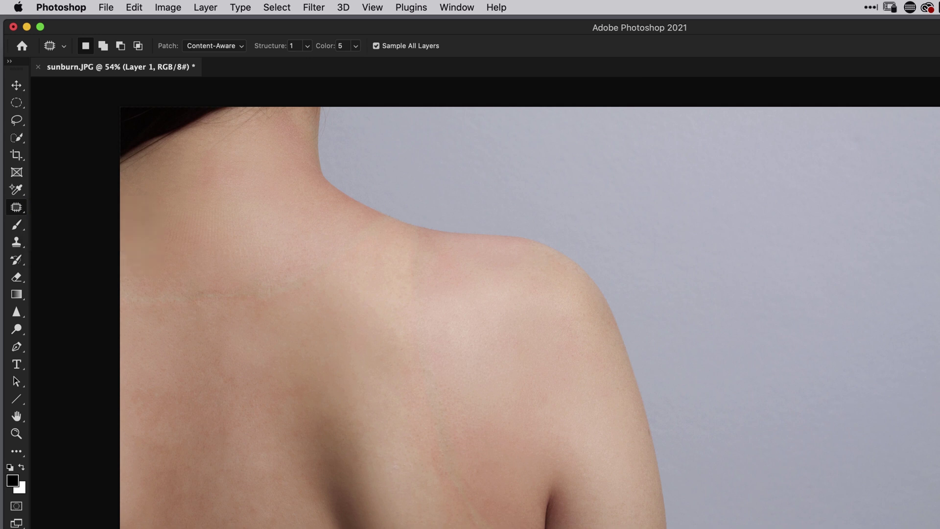
Keep the patch mode Content-Aware and adjust its Structure and Color values.
{"action": "left_click", "coordinate": [214, 45]}
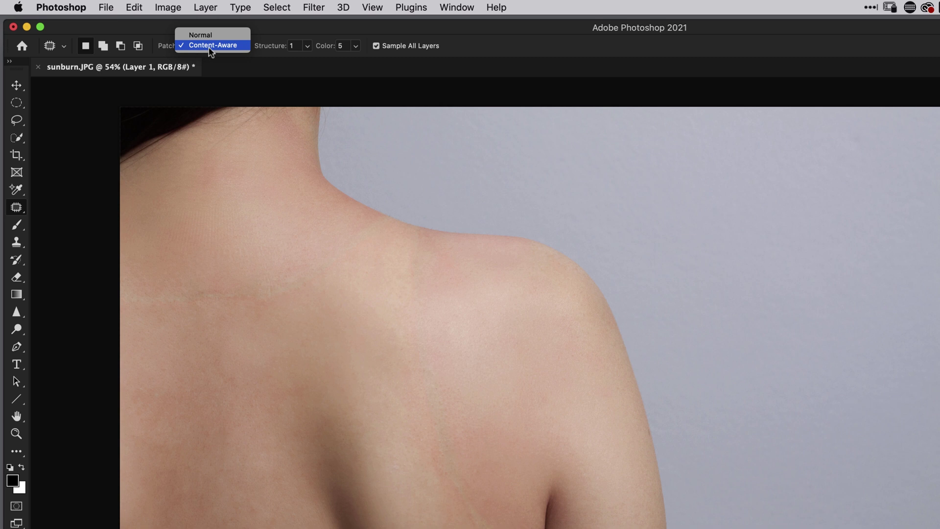
{"action": "left_click", "coordinate": [205, 45]}
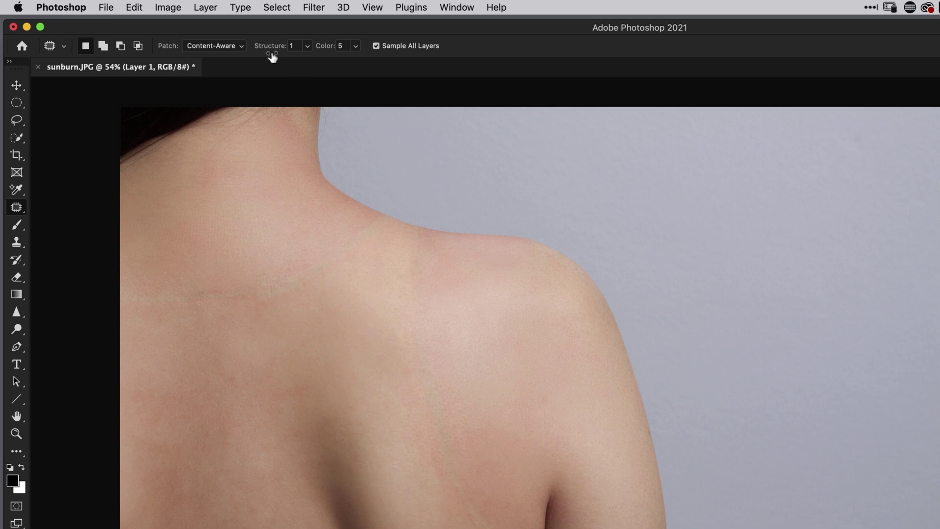
{"action": "left_click", "coordinate": [292, 46]}
{"action": "left_click_drag", "start_coordinate": [273, 46], "coordinate": [233, 50]}
{"action": "mouse_move", "coordinate": [334, 49]}
{"action": "left_mouse_down"}
{"action": "mouse_move", "coordinate": [313, 49]}
{"action": "mouse_move", "coordinate": [325, 48]}
{"action": "left_mouse_up"}
{"action": "type", "text": "10"}
{"action": "key", "text": "Return"}
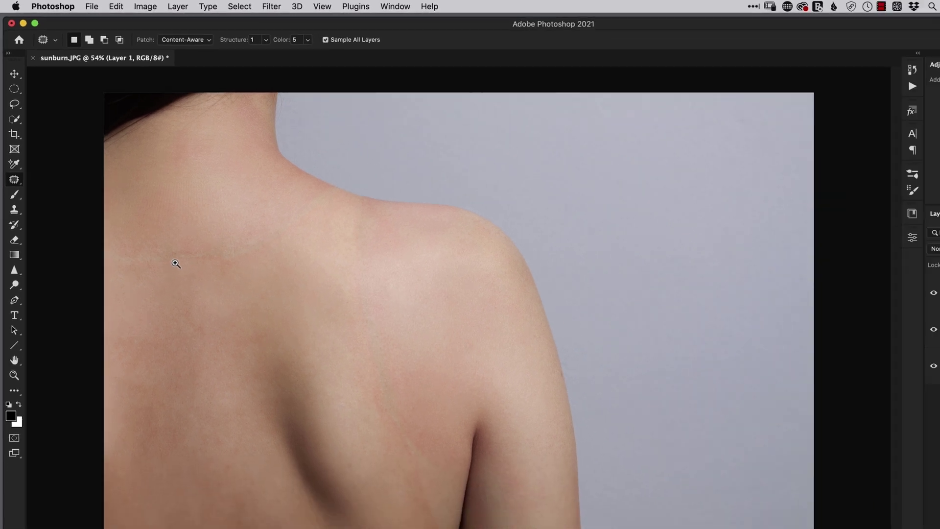
Patch the blotchy areas on the back with nearby even skin.
{"action": "scroll", "coordinate": [225, 316], "scroll_direction": "up", "scroll_amount": 3}
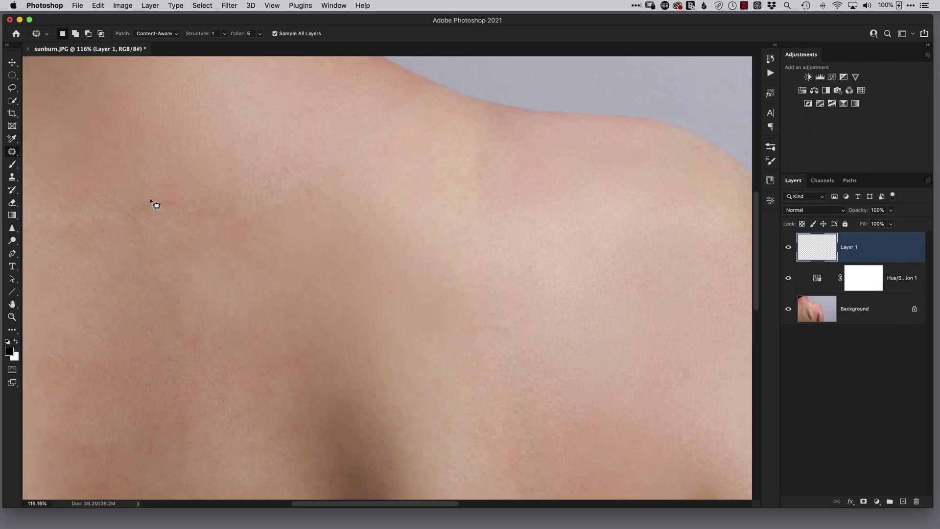
{"action": "mouse_move", "coordinate": [140, 194]}
{"action": "left_mouse_down"}
{"action": "mouse_move", "coordinate": [190, 201]}
{"action": "mouse_move", "coordinate": [178, 227]}
{"action": "mouse_move", "coordinate": [121, 210]}
{"action": "mouse_move", "coordinate": [191, 177]}
{"action": "mouse_move", "coordinate": [193, 185]}
{"action": "mouse_move", "coordinate": [242, 186]}
{"action": "mouse_move", "coordinate": [235, 222]}
{"action": "mouse_move", "coordinate": [230, 198]}
{"action": "mouse_move", "coordinate": [279, 168]}
{"action": "mouse_move", "coordinate": [291, 184]}
{"action": "left_mouse_up"}
{"action": "left_click", "coordinate": [225, 223]}
{"action": "left_click", "coordinate": [286, 180]}
{"action": "mouse_move", "coordinate": [123, 209]}
{"action": "left_mouse_down"}
{"action": "mouse_move", "coordinate": [74, 240]}
{"action": "mouse_move", "coordinate": [44, 204]}
{"action": "mouse_move", "coordinate": [93, 191]}
{"action": "left_mouse_up"}
{"action": "left_click", "coordinate": [117, 205]}
Patch the uneven spots on the shoulder and along the shoulder edge.
{"action": "mouse_move", "coordinate": [341, 129]}
{"action": "left_mouse_down"}
{"action": "mouse_move", "coordinate": [369, 157]}
{"action": "mouse_move", "coordinate": [266, 206]}
{"action": "mouse_move", "coordinate": [342, 131]}
{"action": "left_mouse_up"}
{"action": "left_click_drag", "start_coordinate": [330, 184], "coordinate": [361, 206]}
{"action": "key", "text": "super+d"}
{"action": "mouse_move", "coordinate": [390, 101]}
{"action": "left_mouse_down"}
{"action": "mouse_move", "coordinate": [438, 89]}
{"action": "mouse_move", "coordinate": [382, 143]}
{"action": "mouse_move", "coordinate": [361, 142]}
{"action": "mouse_move", "coordinate": [396, 99]}
{"action": "mouse_move", "coordinate": [426, 155]}
{"action": "left_mouse_up"}
{"action": "key", "text": "super+d"}
{"action": "left_click_drag", "start_coordinate": [388, 273], "coordinate": [349, 222]}
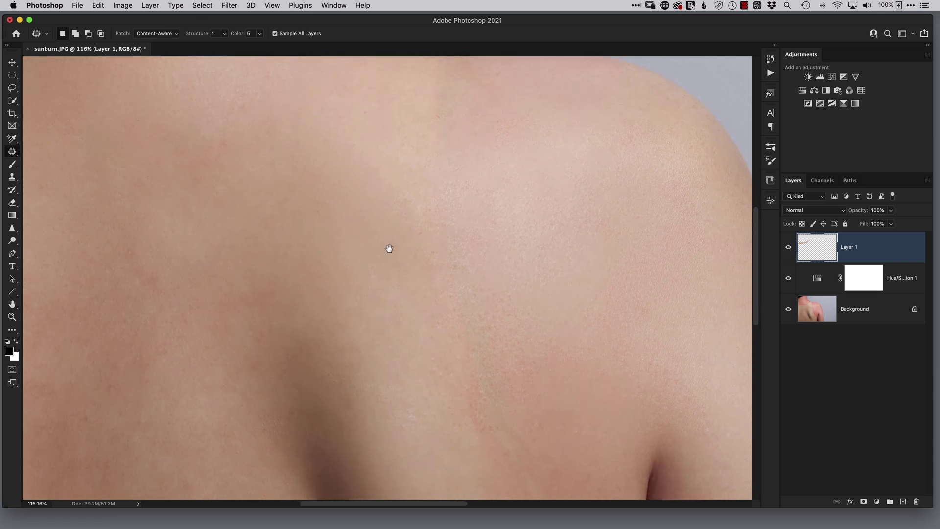
{"action": "scroll", "coordinate": [390, 260], "scroll_direction": "up", "scroll_amount": 3}
{"action": "mouse_move", "coordinate": [451, 124]}
{"action": "left_mouse_down"}
{"action": "mouse_move", "coordinate": [447, 179]}
{"action": "mouse_move", "coordinate": [427, 163]}
{"action": "mouse_move", "coordinate": [442, 106]}
{"action": "left_mouse_up"}
{"action": "mouse_move", "coordinate": [443, 141]}
{"action": "left_mouse_down"}
{"action": "mouse_move", "coordinate": [418, 149]}
{"action": "mouse_move", "coordinate": [463, 272]}
{"action": "mouse_move", "coordinate": [428, 195]}
{"action": "mouse_move", "coordinate": [439, 177]}
{"action": "left_mouse_up"}
{"action": "key", "text": "super+d"}
Patch further reddish spots around the shoulder with adjacent skin.
{"action": "mouse_move", "coordinate": [447, 248]}
{"action": "left_mouse_down"}
{"action": "mouse_move", "coordinate": [419, 275]}
{"action": "mouse_move", "coordinate": [416, 378]}
{"action": "mouse_move", "coordinate": [460, 303]}
{"action": "left_mouse_up"}
{"action": "key", "text": "super+d"}
{"action": "scroll", "coordinate": [468, 346], "scroll_direction": "down", "scroll_amount": 5}
{"action": "mouse_move", "coordinate": [453, 266]}
{"action": "left_mouse_down"}
{"action": "mouse_move", "coordinate": [477, 304]}
{"action": "mouse_move", "coordinate": [446, 271]}
{"action": "mouse_move", "coordinate": [446, 246]}
{"action": "left_mouse_up"}
{"action": "key", "text": "super+d"}
{"action": "scroll", "coordinate": [420, 348], "scroll_direction": "down", "scroll_amount": 5}
{"action": "key", "text": "super+d"}
{"action": "mouse_move", "coordinate": [441, 293]}
{"action": "left_mouse_down"}
{"action": "mouse_move", "coordinate": [436, 325]}
{"action": "mouse_move", "coordinate": [478, 382]}
{"action": "mouse_move", "coordinate": [456, 367]}
{"action": "mouse_move", "coordinate": [504, 404]}
{"action": "mouse_move", "coordinate": [460, 437]}
{"action": "left_mouse_up"}
{"action": "key", "text": "super+d"}
Patch the remaining blotches near the shoulder blade and on the back.
{"action": "key", "text": "super+d"}
{"action": "scroll", "coordinate": [447, 271], "scroll_direction": "up", "scroll_amount": 3}
{"action": "left_click_drag", "start_coordinate": [447, 270], "coordinate": [455, 303]}
{"action": "left_click_drag", "start_coordinate": [455, 304], "coordinate": [441, 248]}
{"action": "key", "text": "super+d"}
{"action": "key", "text": "super+minus"}
{"action": "scroll", "coordinate": [377, 301], "scroll_direction": "up", "scroll_amount": 3}
{"action": "left_click_drag", "start_coordinate": [225, 193], "coordinate": [231, 204]}
{"action": "key", "text": "super+d"}
{"action": "scroll", "coordinate": [312, 264], "scroll_direction": "down", "scroll_amount": 3}
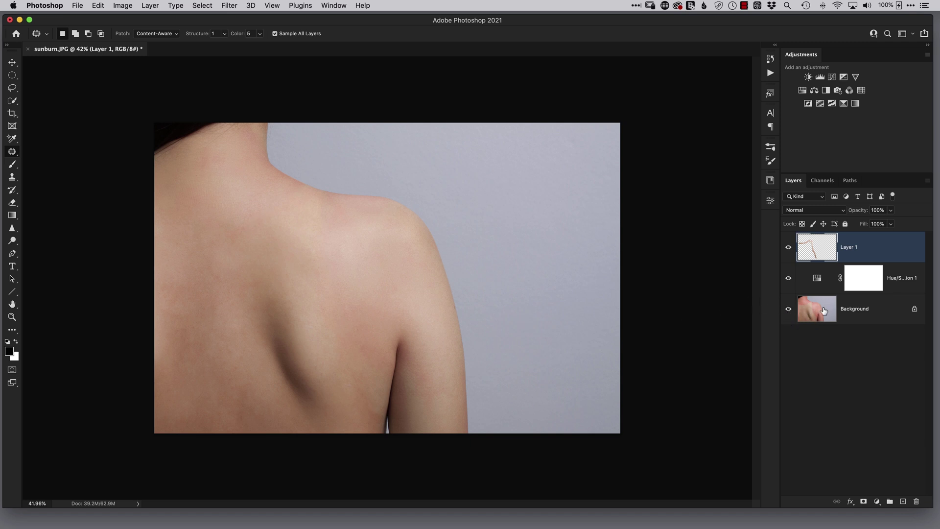
Toggle between the sunburned original and the corrected image to compare them.
{"action": "left_click", "coordinate": [789, 319], "text": "alt"}
{"action": "left_click", "coordinate": [789, 320], "text": "alt"}
{"action": "left_click", "coordinate": [789, 322], "text": "alt"}
{"action": "left_click", "coordinate": [789, 321], "text": "alt"}
{"action": "left_click", "coordinate": [789, 321], "text": "alt"}
{"action": "left_click", "coordinate": [790, 321], "text": "alt"}
Add an empty Layer 2 and set up a soft brush for painting.
{"action": "left_click", "coordinate": [903, 503]}
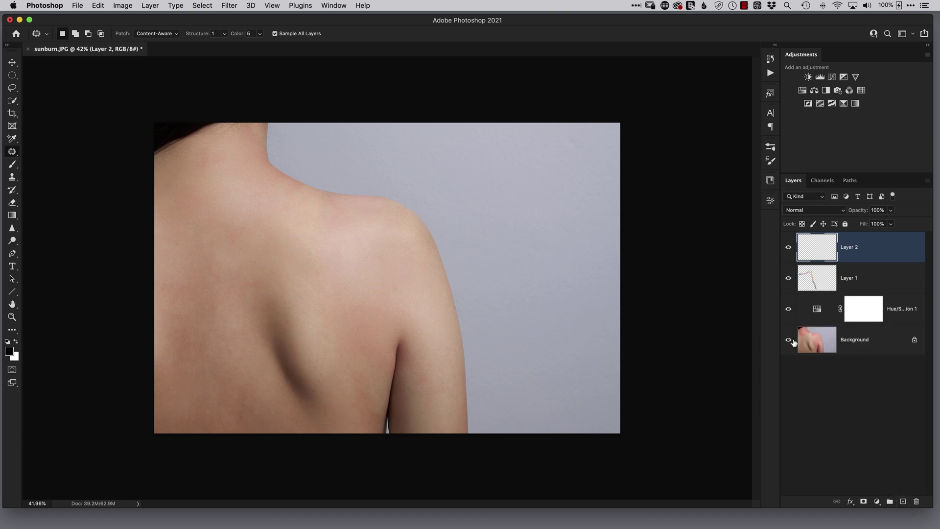
{"action": "key", "text": "b"}
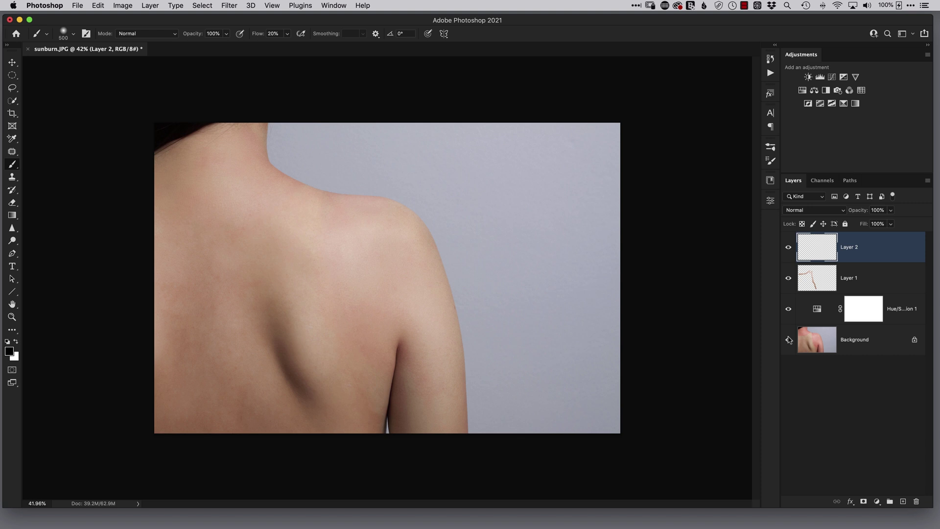
{"action": "left_click", "coordinate": [73, 34]}
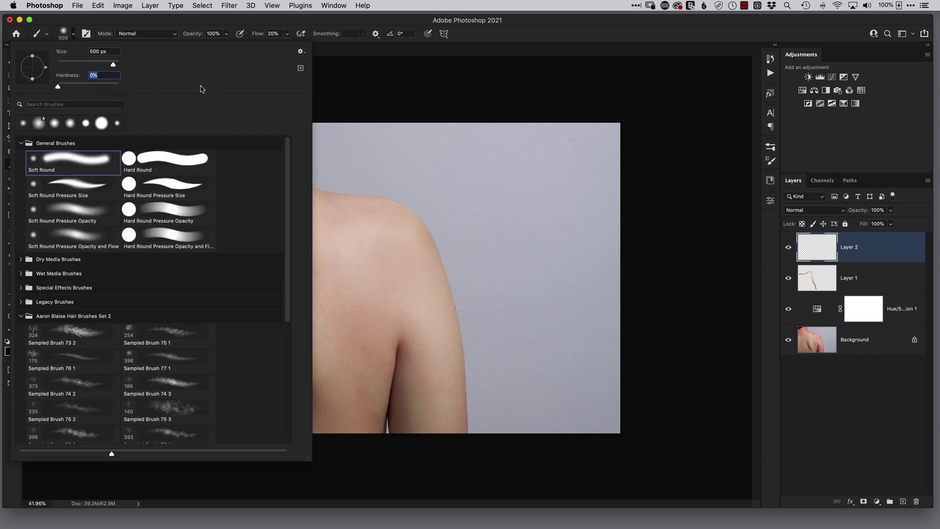
{"action": "left_click", "coordinate": [513, 34]}
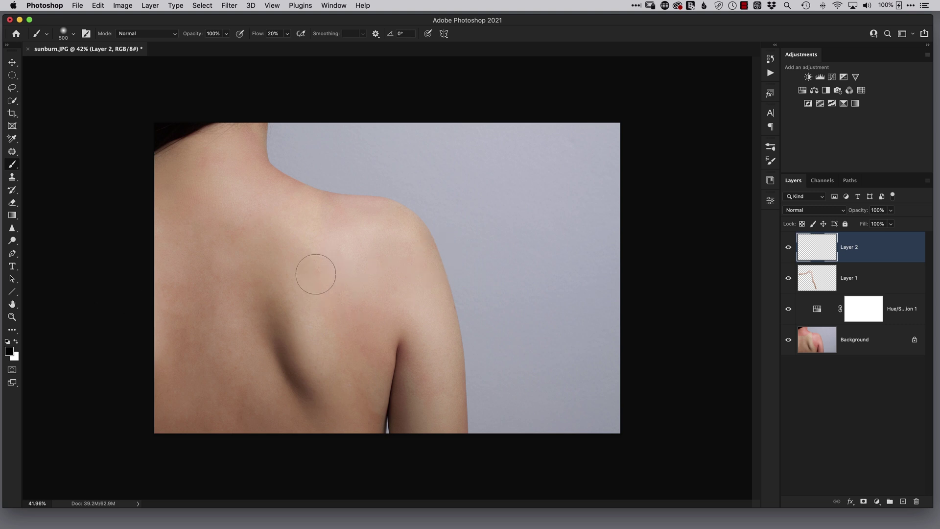
Sample a natural skin tone from the back and paint it over the reddish shoulder.
{"action": "key", "text": "alt"}
{"action": "left_click", "coordinate": [347, 262], "text": "alt"}
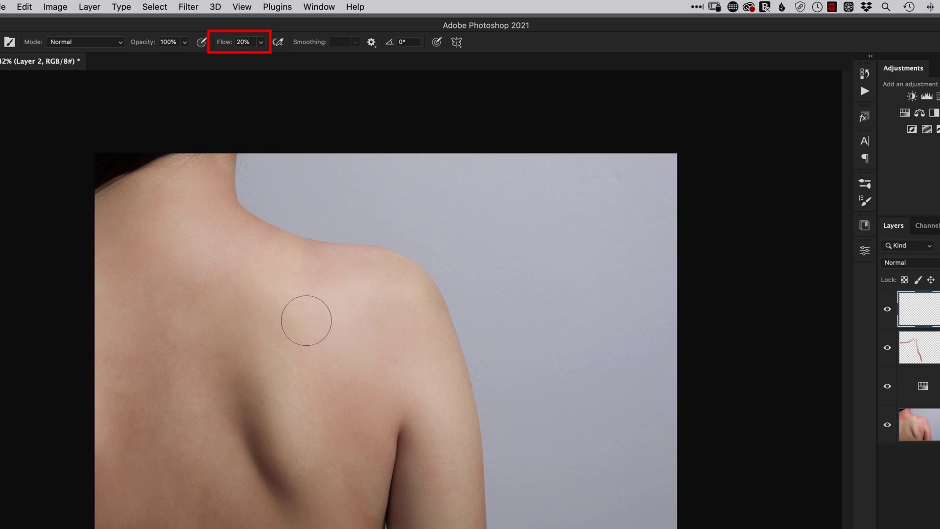
{"action": "mouse_move", "coordinate": [307, 320]}
{"action": "left_mouse_down"}
{"action": "mouse_move", "coordinate": [296, 307]}
{"action": "mouse_move", "coordinate": [313, 302]}
{"action": "mouse_move", "coordinate": [306, 275]}
{"action": "mouse_move", "coordinate": [332, 344]}
{"action": "mouse_move", "coordinate": [313, 352]}
{"action": "left_mouse_up"}
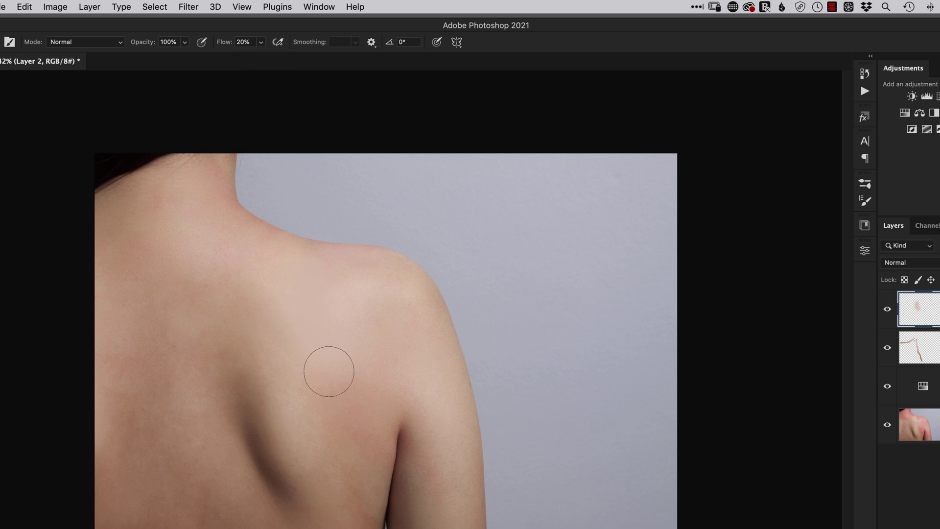
{"action": "scroll", "coordinate": [330, 372], "scroll_direction": "up", "scroll_amount": 3}
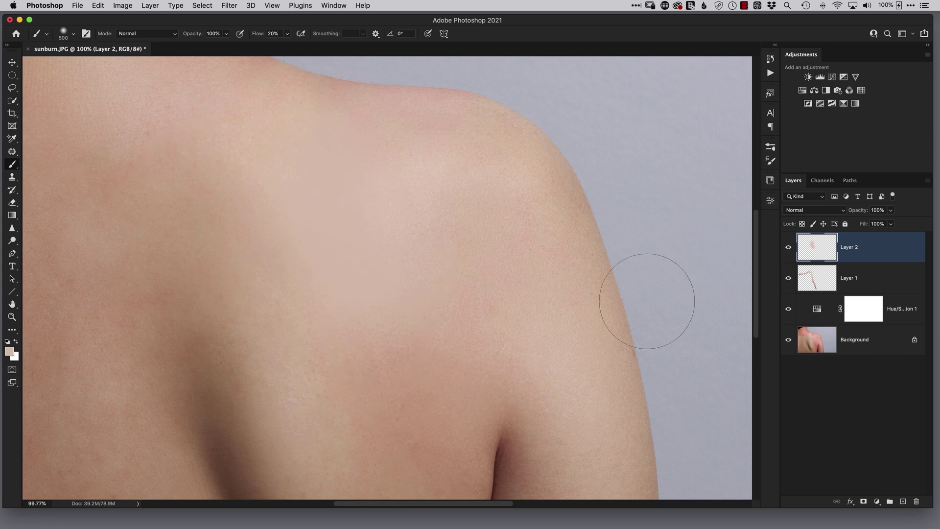
Switch Layer 2's blend mode to Color so the skin-tone paint keeps the texture.
{"action": "left_click", "coordinate": [809, 212]}
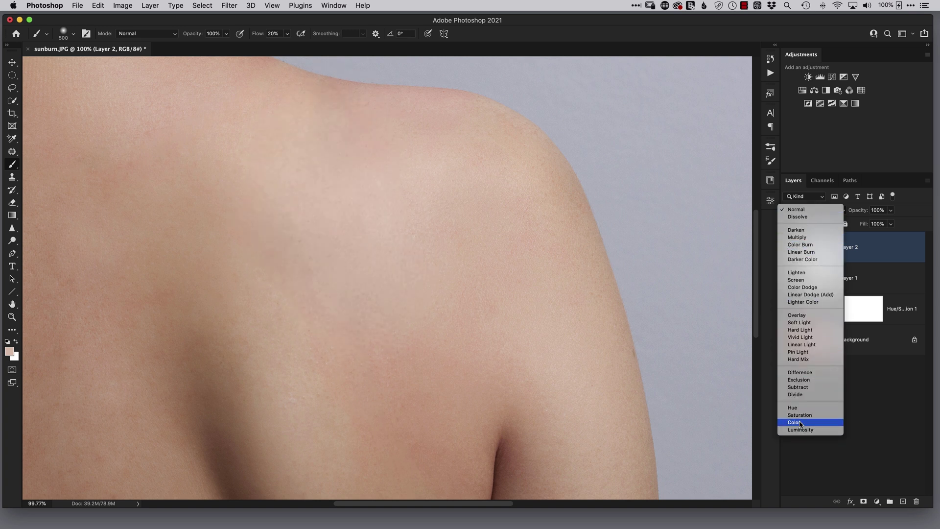
{"action": "left_click", "coordinate": [697, 363]}
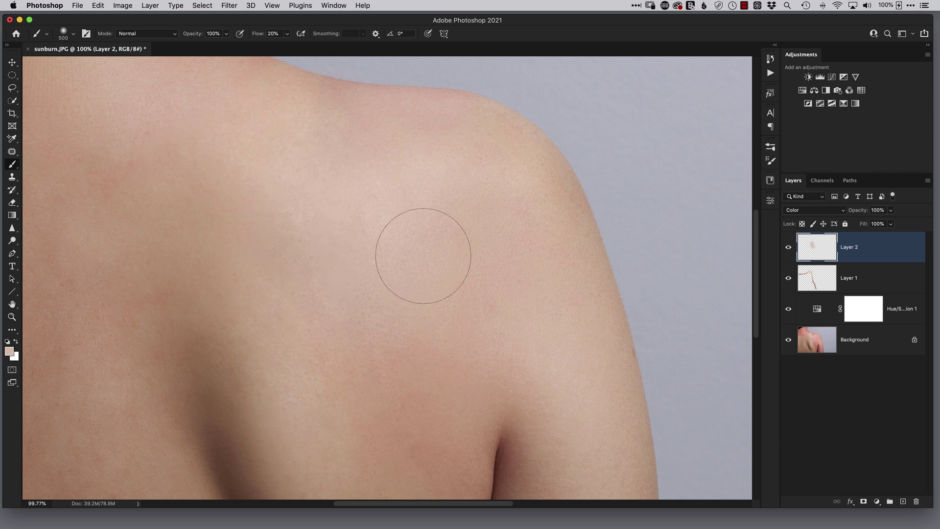
{"action": "left_click", "coordinate": [807, 211]}
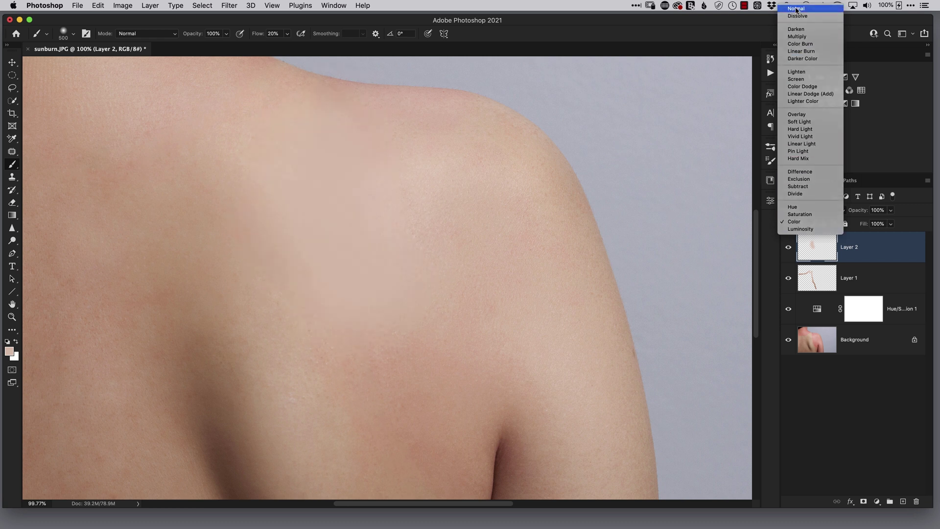
{"action": "left_click", "coordinate": [797, 9]}
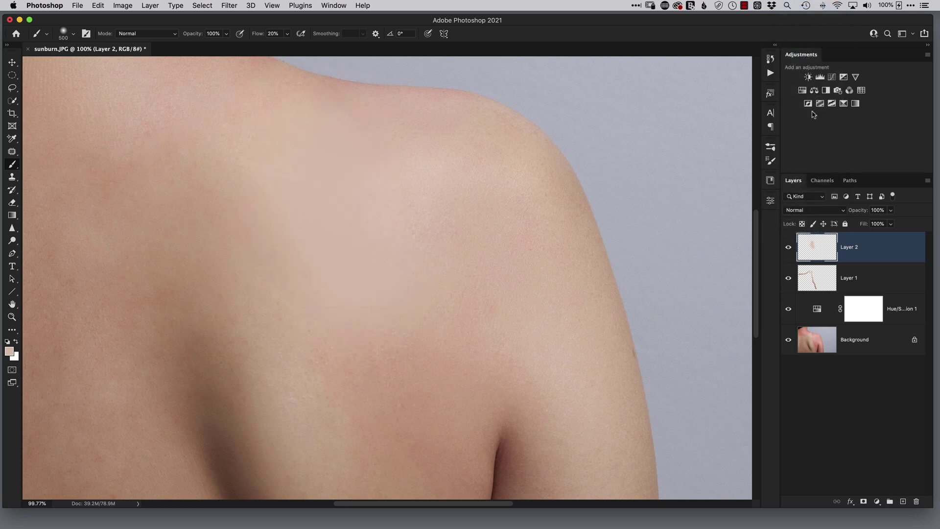
{"action": "left_click", "coordinate": [810, 211]}
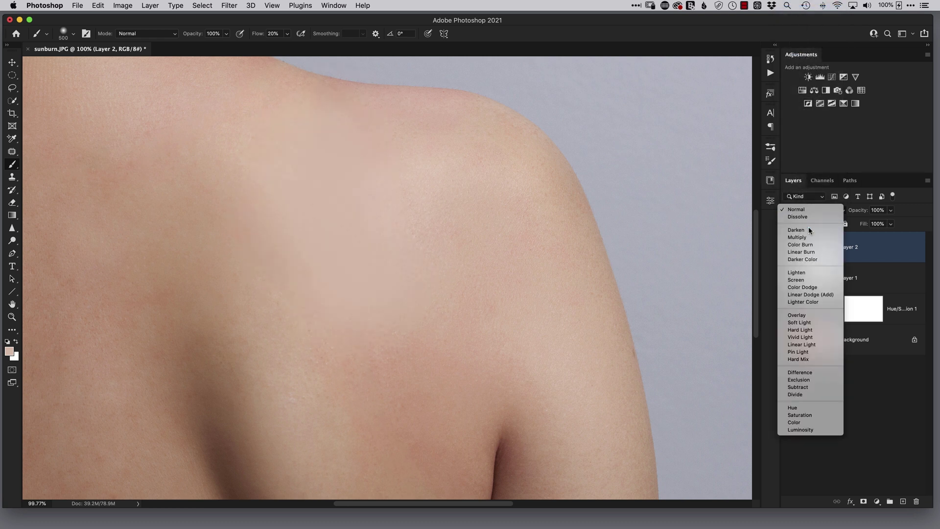
{"action": "left_click", "coordinate": [799, 422]}
{"action": "left_click_drag", "start_coordinate": [369, 315], "coordinate": [373, 233]}
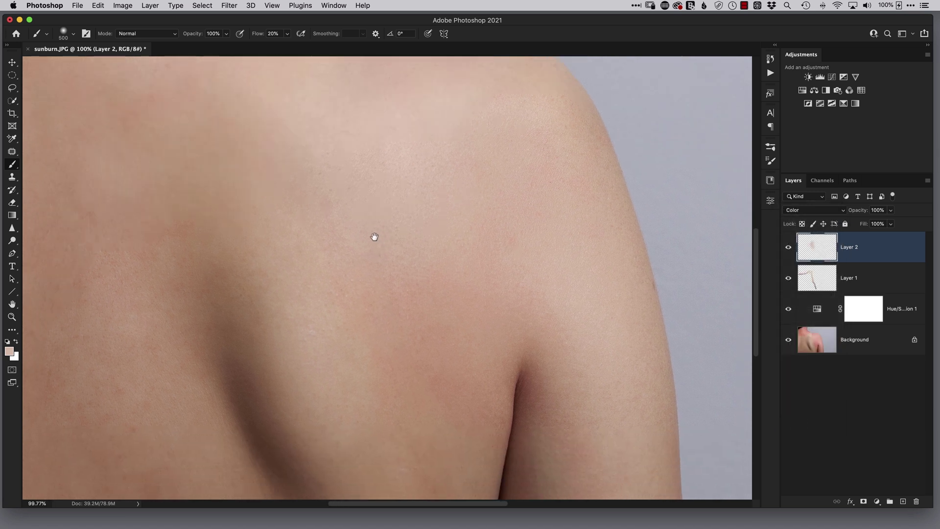
{"action": "left_click_drag", "start_coordinate": [354, 283], "coordinate": [330, 279]}
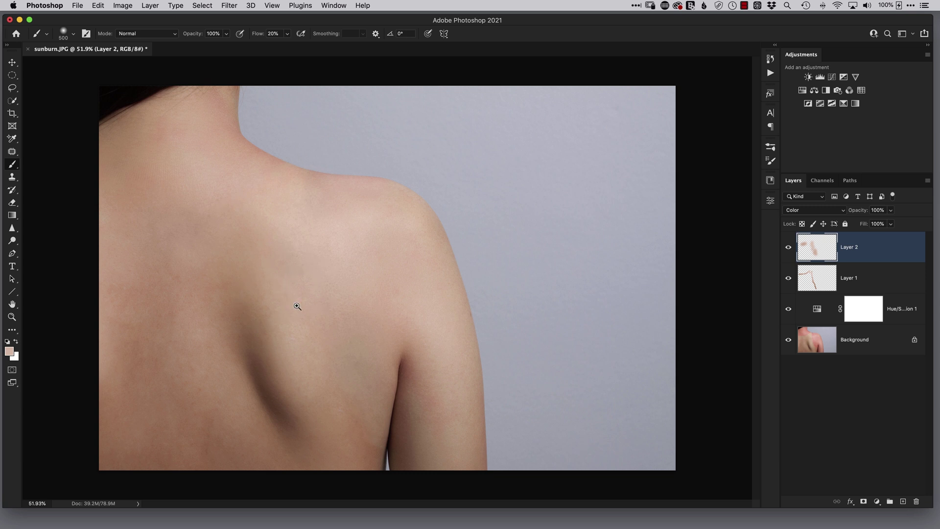
{"action": "left_click", "coordinate": [301, 311], "text": "alt"}
{"action": "left_click", "coordinate": [275, 294], "text": "alt"}
{"action": "left_click_drag", "start_coordinate": [332, 310], "coordinate": [353, 317]}
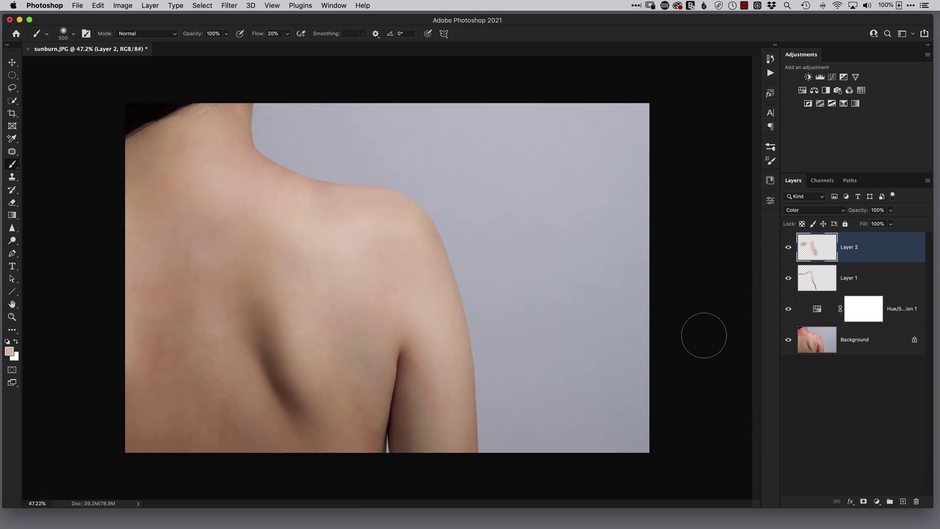
{"action": "left_click", "coordinate": [789, 350], "text": "alt"}
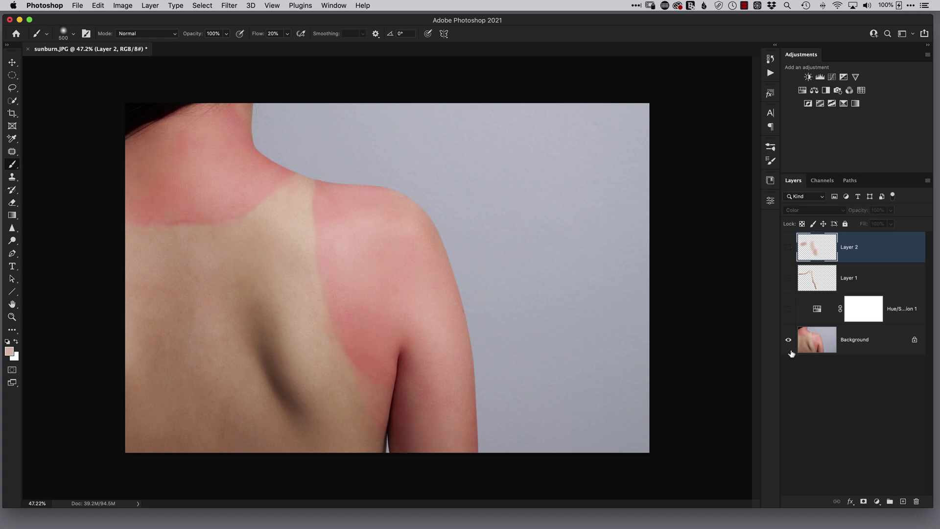
{"action": "left_click", "coordinate": [788, 350], "text": "alt"}
{"action": "left_click", "coordinate": [790, 352], "text": "alt"}
{"action": "left_click", "coordinate": [791, 352], "text": "alt"}
{"action": "left_click", "coordinate": [791, 353], "text": "alt"}
{"action": "left_click", "coordinate": [791, 354], "text": "alt"}
{"action": "left_click", "coordinate": [791, 353], "text": "alt"}
{"action": "left_click", "coordinate": [791, 353], "text": "alt"}
{"action": "left_click", "coordinate": [791, 352], "text": "alt"}
{"action": "left_click", "coordinate": [791, 352], "text": "alt"}
{"action": "left_click", "coordinate": [790, 353], "text": "alt"}
{"action": "left_click", "coordinate": [788, 343], "text": "alt"}
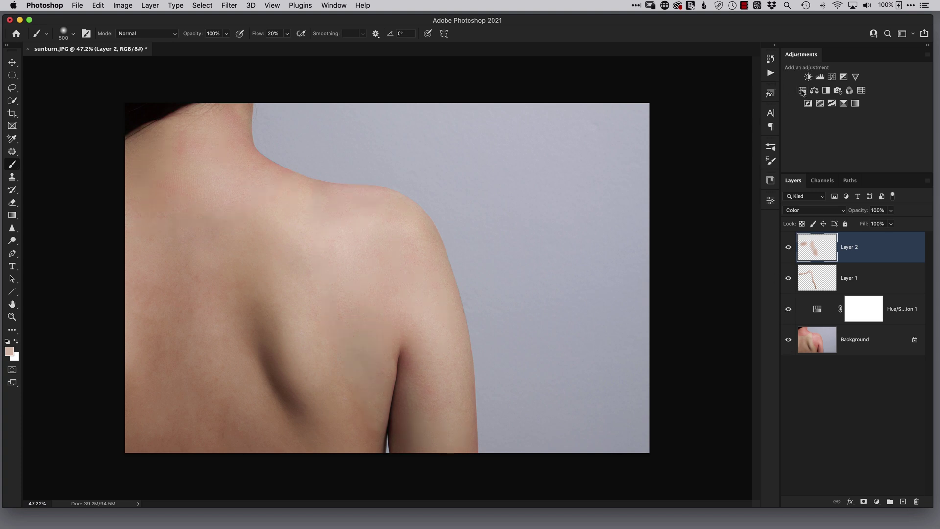